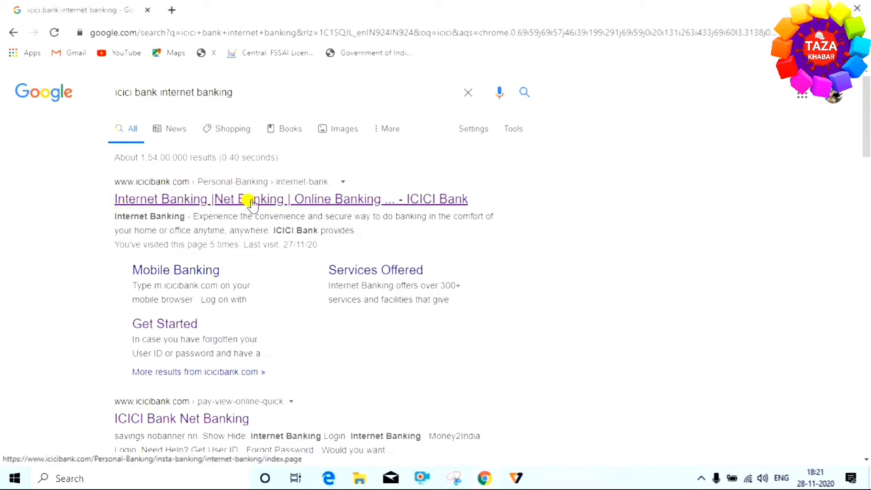
Open ICICI Bank's Internet Banking page from the search results and go to its User ID retrieval form
{"action": "left_click", "coordinate": [250, 199]}
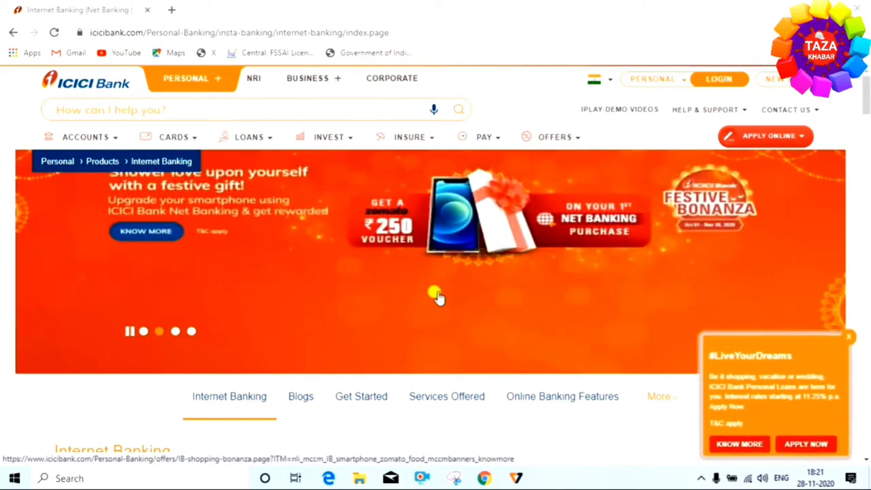
{"action": "scroll", "coordinate": [360, 291], "scroll_direction": "down", "scroll_amount": 1}
{"action": "scroll", "coordinate": [361, 291], "scroll_direction": "down", "scroll_amount": 3}
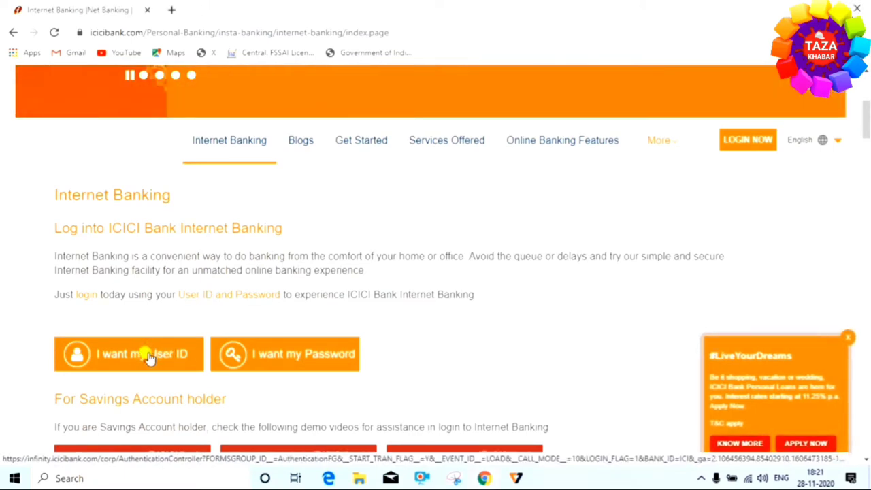
{"action": "left_click", "coordinate": [148, 356]}
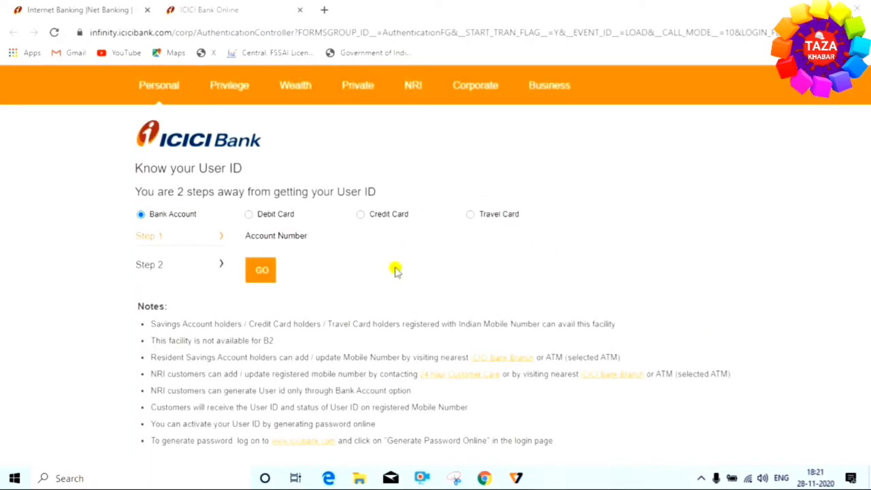
Choose Bank Account as the User ID lookup method, enter the account number and registered mobile number, and submit them
{"action": "left_click", "coordinate": [249, 215]}
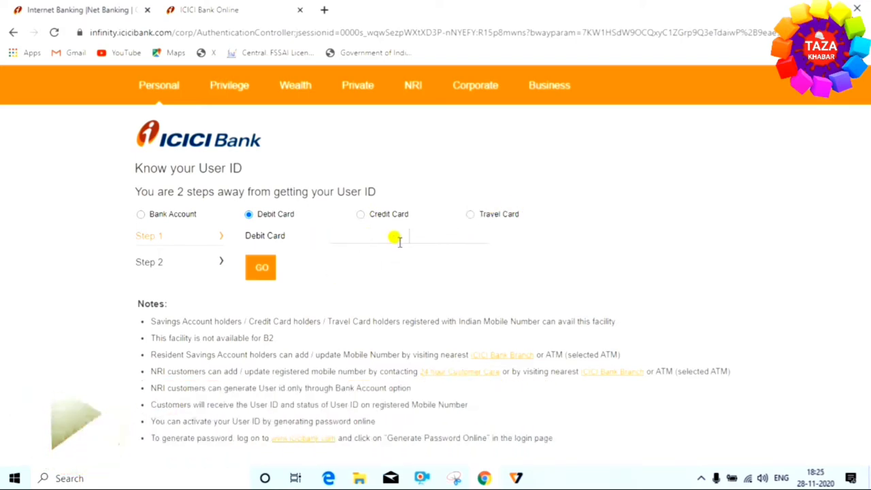
{"action": "left_click", "coordinate": [142, 215]}
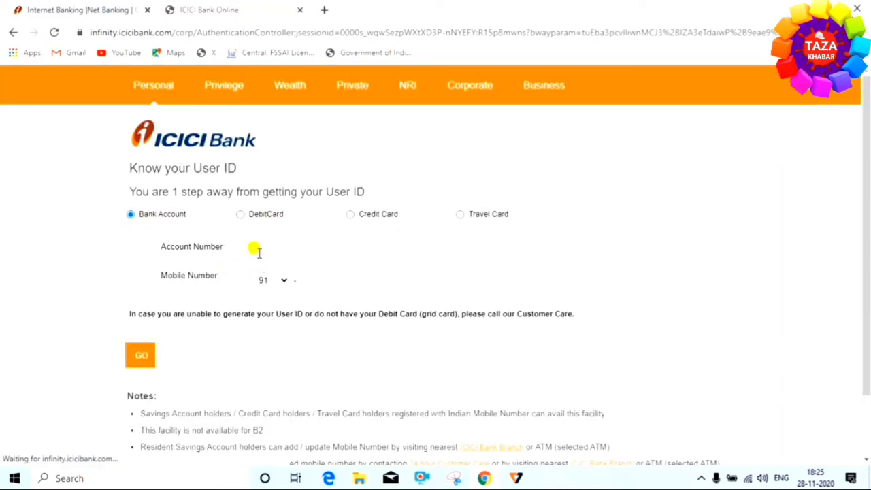
{"action": "left_click", "coordinate": [265, 249]}
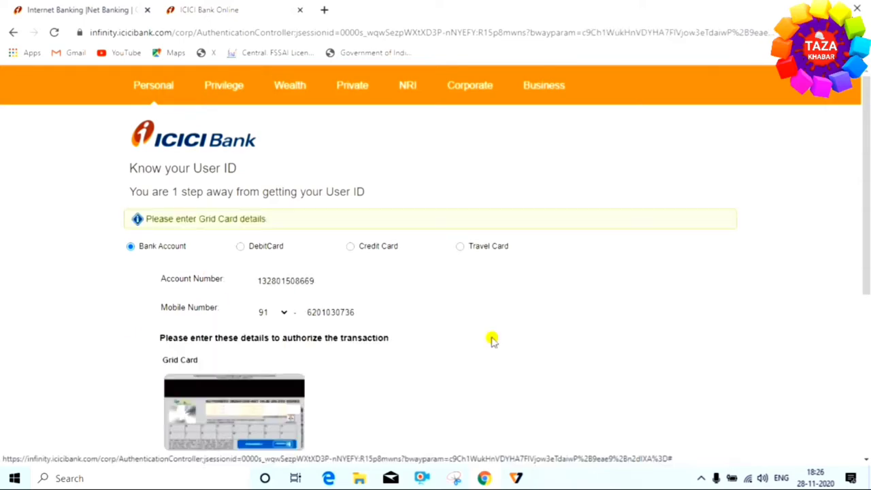
Enter the requested debit grid card digits from the back of the card and submit the User ID request
{"action": "scroll", "coordinate": [310, 340], "scroll_direction": "down", "scroll_amount": 2}
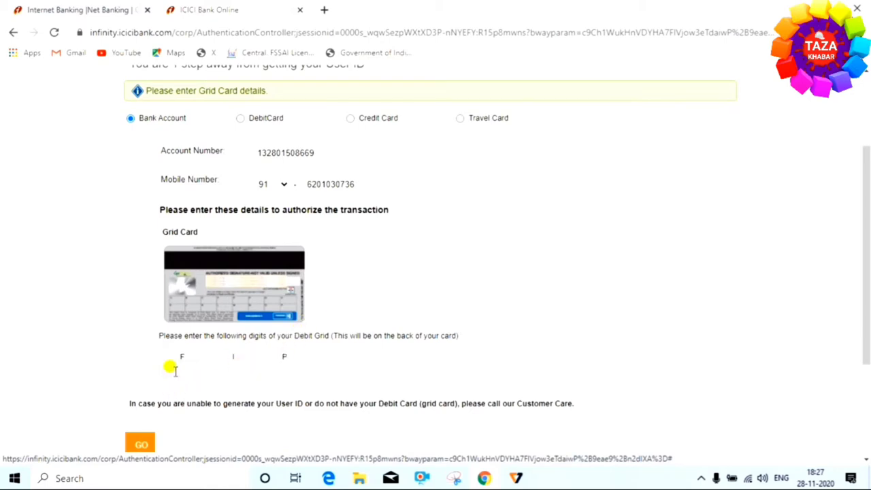
{"action": "scroll", "coordinate": [174, 368], "scroll_direction": "down", "scroll_amount": 3}
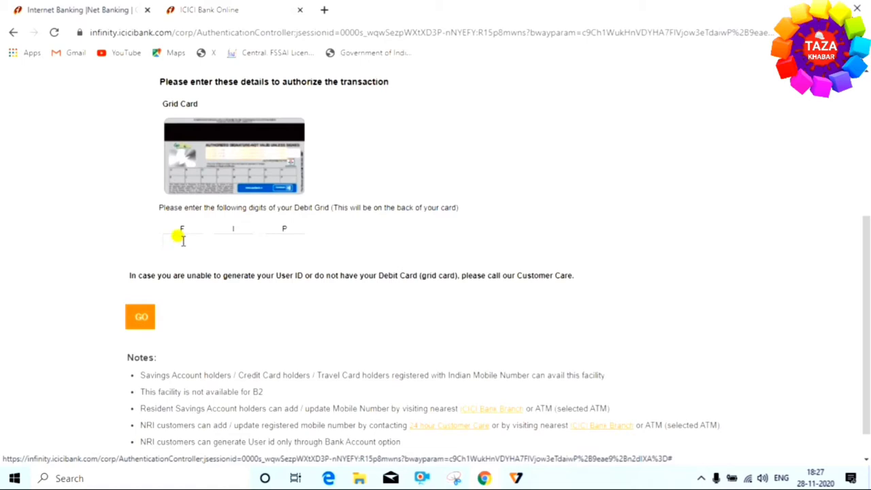
{"action": "left_click", "coordinate": [140, 317]}
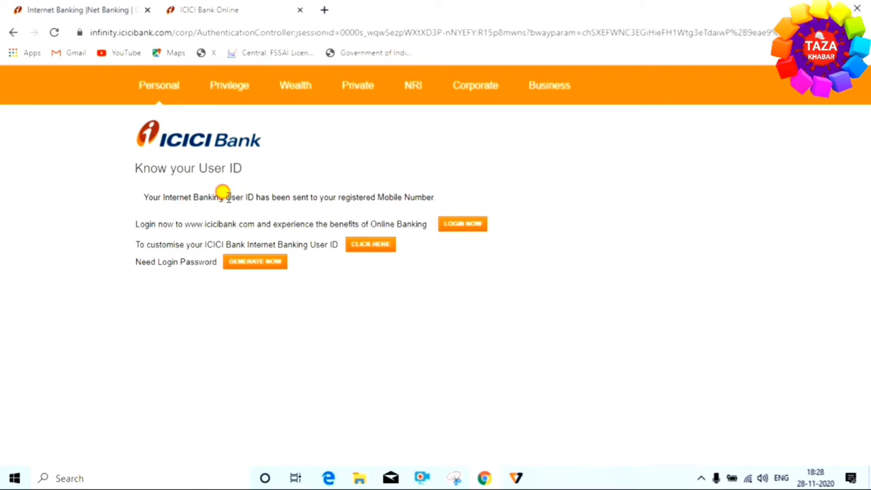
{"action": "left_click_drag", "start_coordinate": [227, 198], "coordinate": [252, 197]}
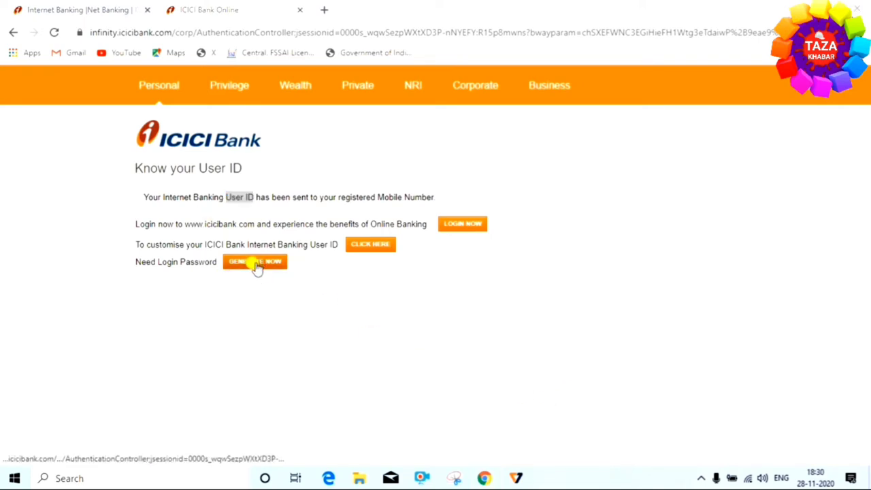
Go to the login password generation page and review its three-step instructions
{"action": "left_click", "coordinate": [258, 264]}
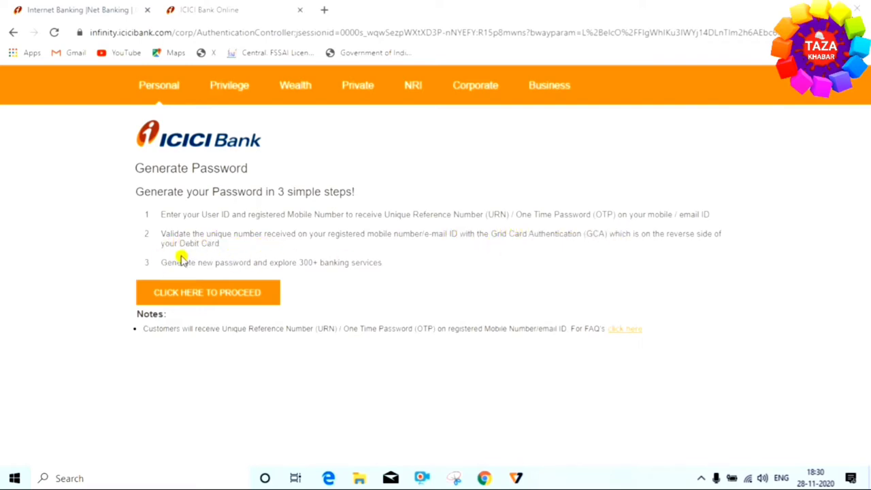
{"action": "left_click_drag", "start_coordinate": [207, 234], "coordinate": [264, 235]}
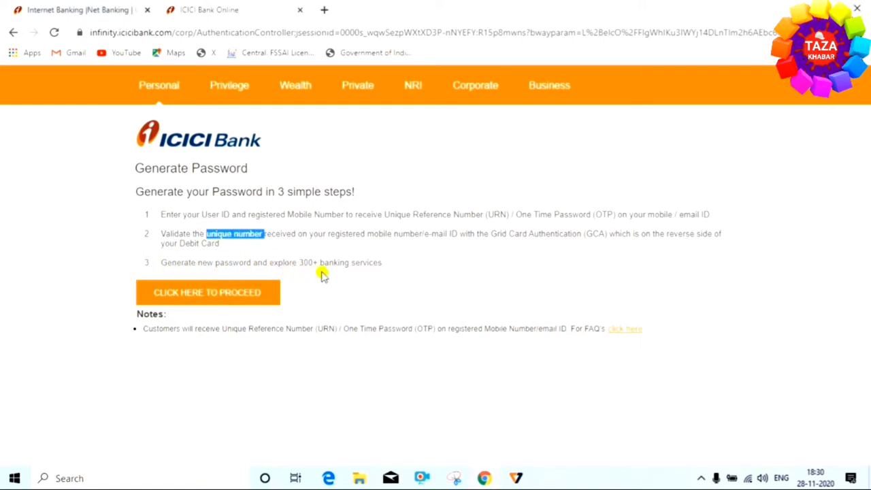
{"action": "left_click", "coordinate": [392, 263]}
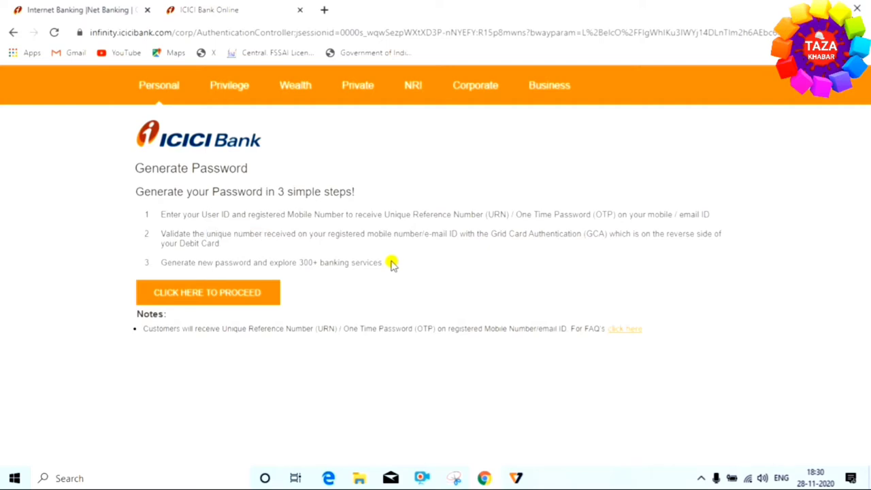
Proceed with password generation and submit the User ID and the registered mobile number with country code 91
{"action": "left_click", "coordinate": [213, 300]}
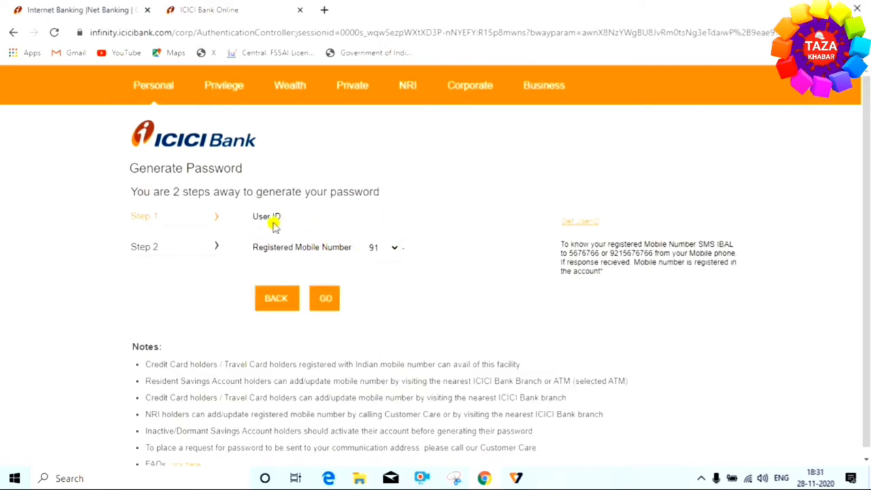
{"action": "left_click", "coordinate": [381, 215]}
{"action": "left_click", "coordinate": [337, 219]}
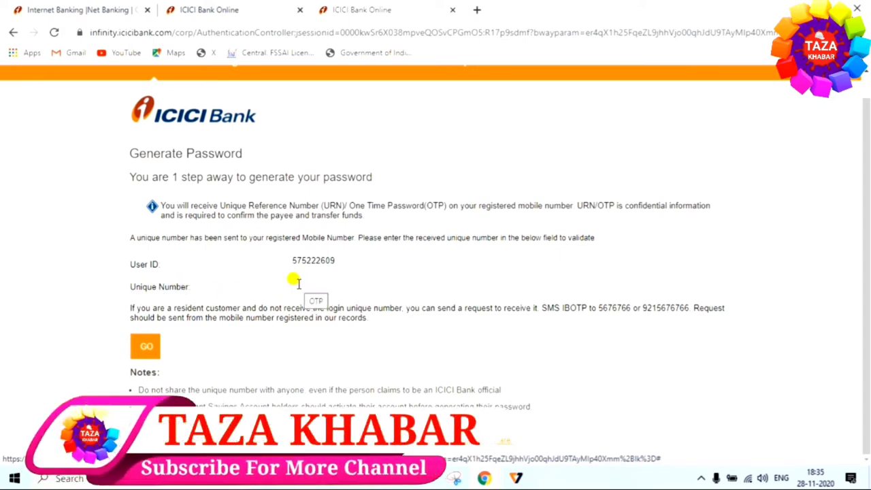
Enter the one-time unique number sent to the registered mobile and submit it for validation
{"action": "left_click", "coordinate": [299, 287]}
{"action": "type", "text": "••••••"}
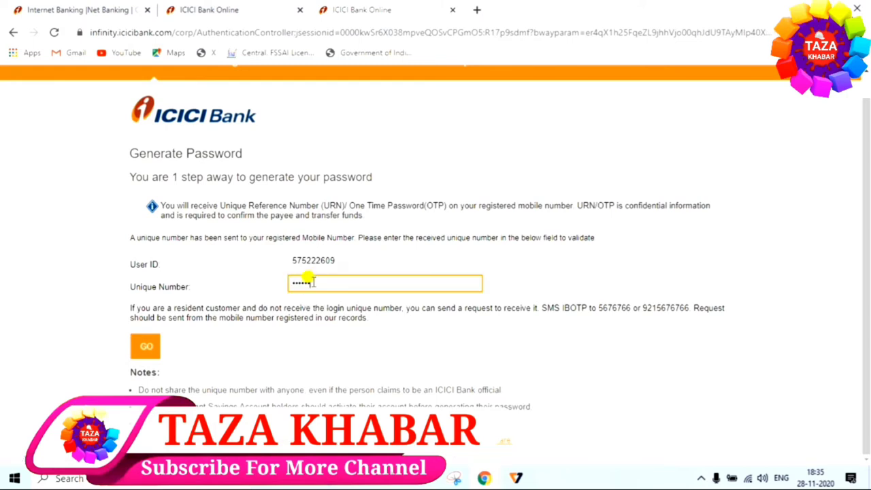
{"action": "left_click", "coordinate": [145, 348]}
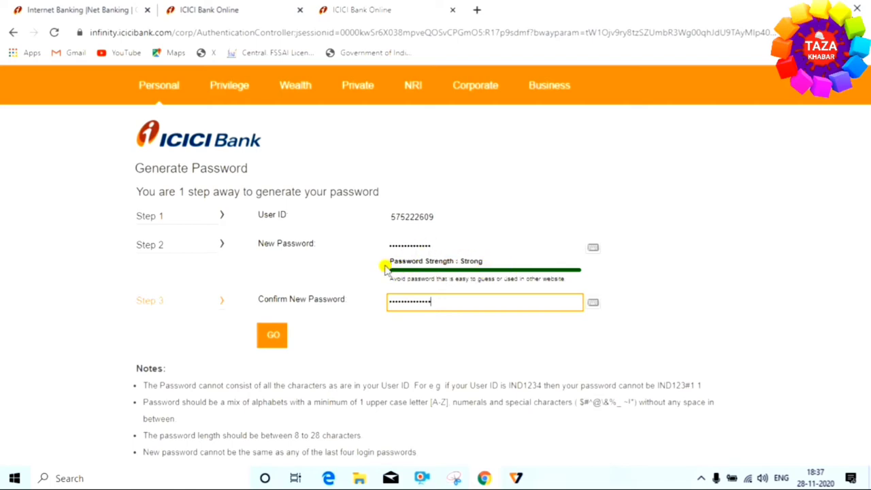
Enter the new login password in the new and confirm password fields and submit it
{"action": "left_click", "coordinate": [272, 337]}
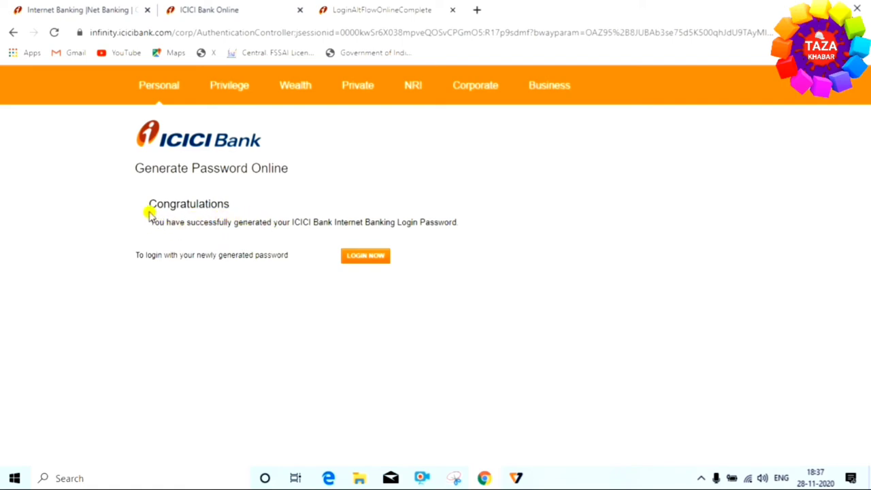
{"action": "left_click_drag", "start_coordinate": [149, 208], "coordinate": [231, 210]}
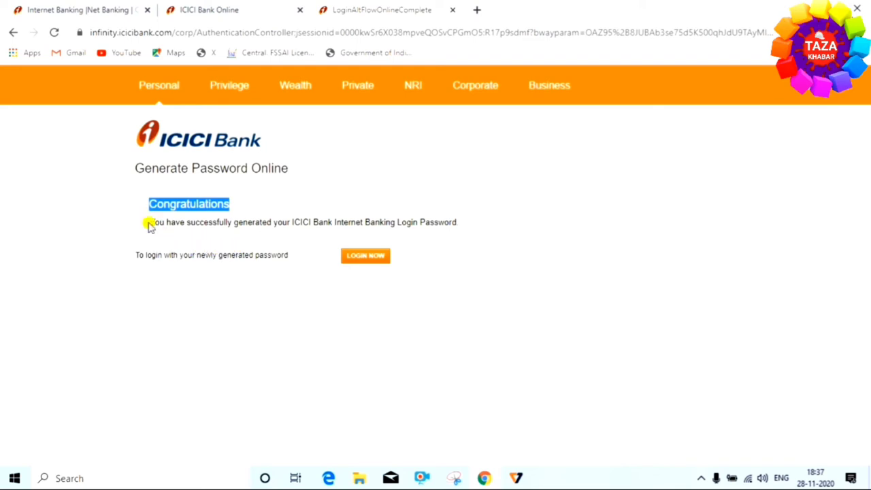
{"action": "left_click_drag", "start_coordinate": [151, 225], "coordinate": [441, 234]}
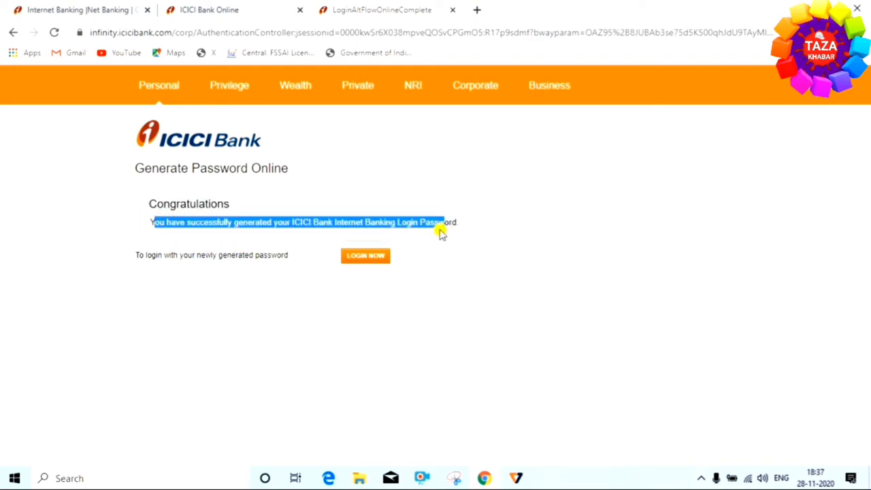
Open the Internet Banking login page and log in with the User ID and the new password, starting in Dashboard
{"action": "left_click", "coordinate": [222, 339]}
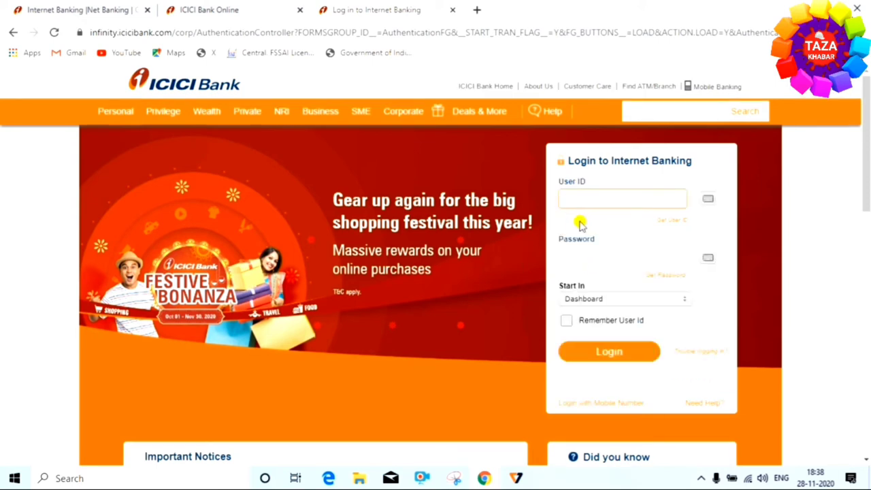
{"action": "left_click", "coordinate": [578, 255]}
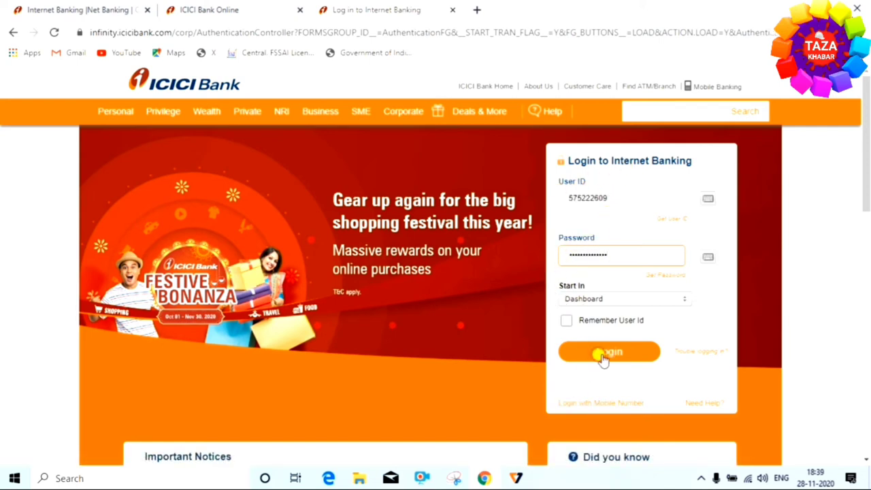
{"action": "left_click", "coordinate": [602, 360]}
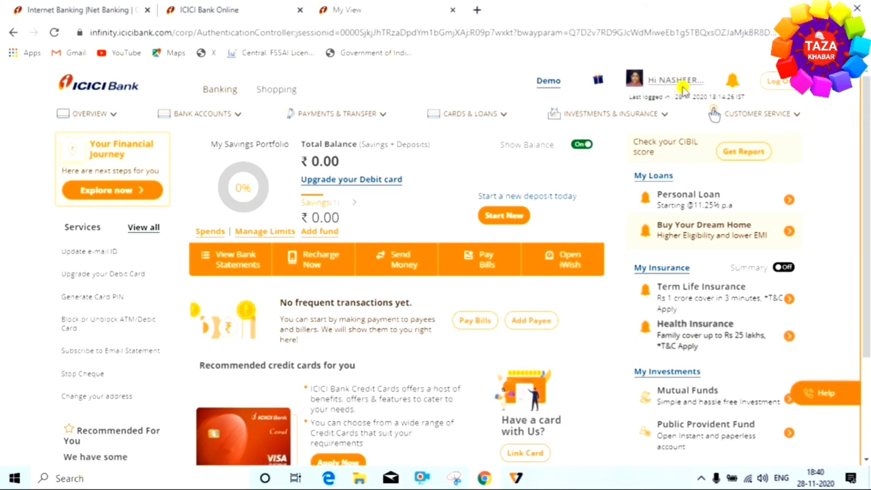
Examine the account dashboard, including the Payments & Transfer and Cards & Loans options and the available services
{"action": "mouse_move", "coordinate": [477, 114]}
{"action": "mouse_move", "coordinate": [333, 126]}
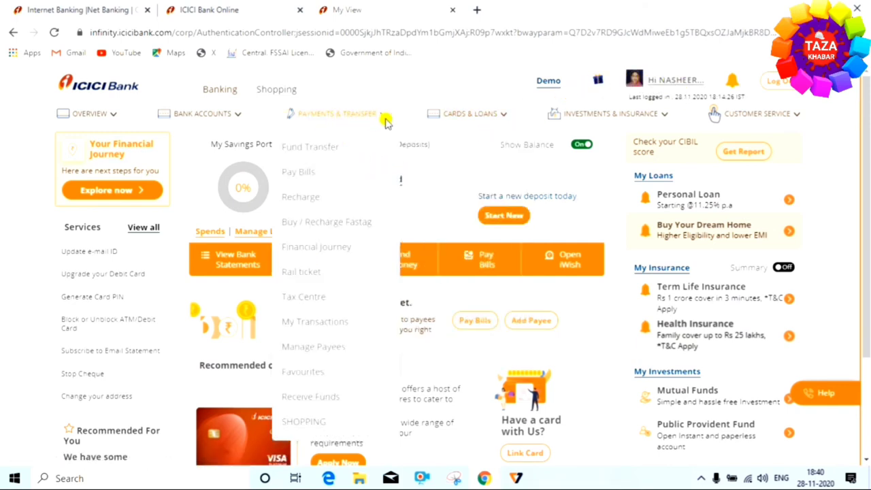
{"action": "mouse_move", "coordinate": [240, 121]}
{"action": "mouse_move", "coordinate": [98, 129]}
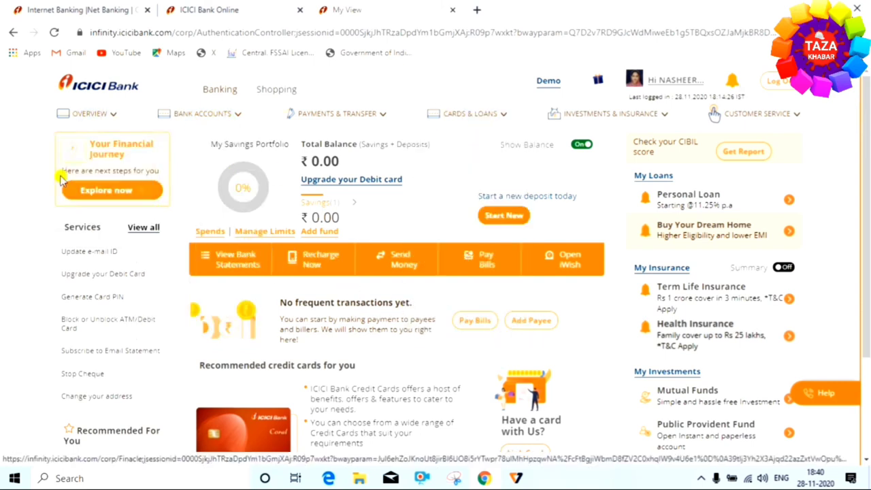
{"action": "scroll", "coordinate": [310, 257], "scroll_direction": "down", "scroll_amount": 2}
{"action": "scroll", "coordinate": [225, 239], "scroll_direction": "up", "scroll_amount": 2}
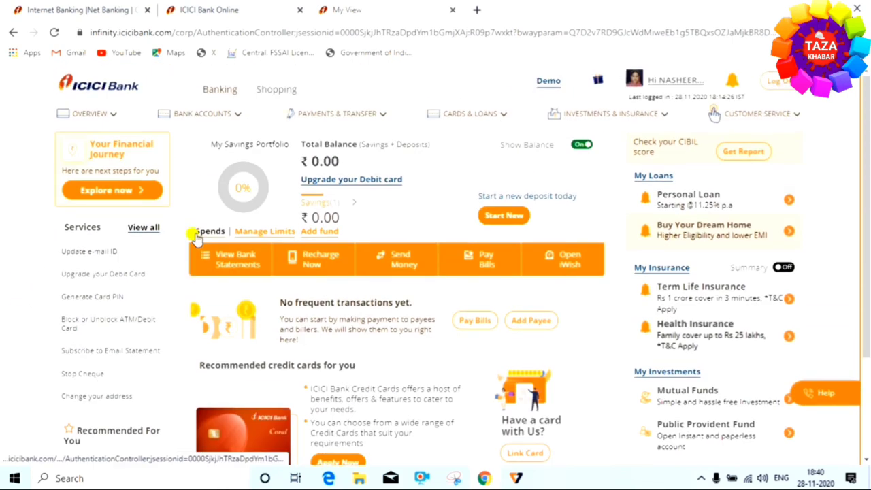
{"action": "scroll", "coordinate": [432, 111], "scroll_direction": "down", "scroll_amount": 1}
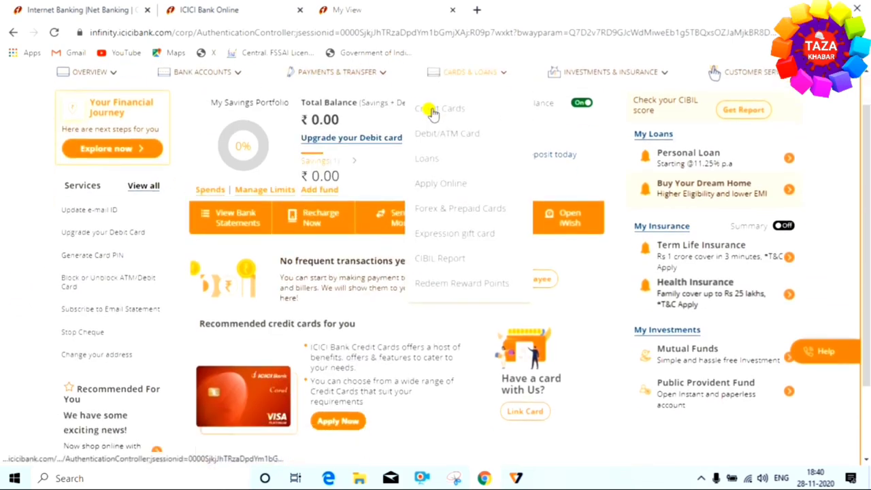
{"action": "scroll", "coordinate": [431, 111], "scroll_direction": "up", "scroll_amount": 1}
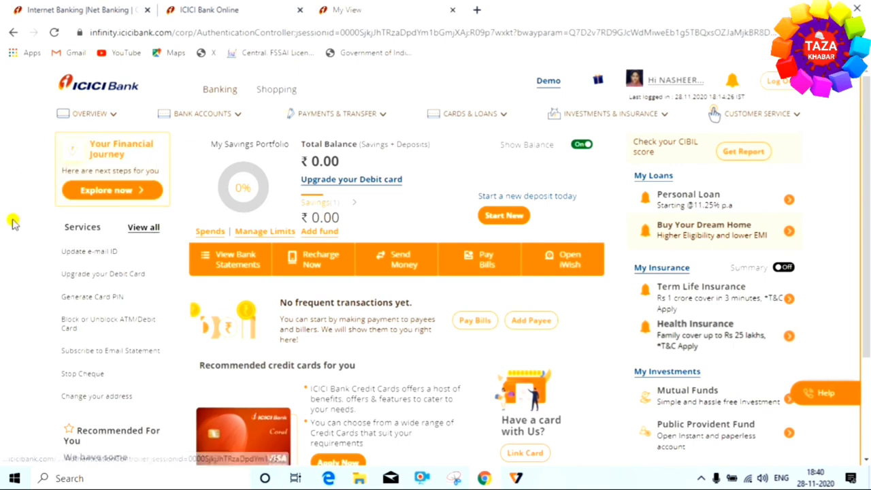